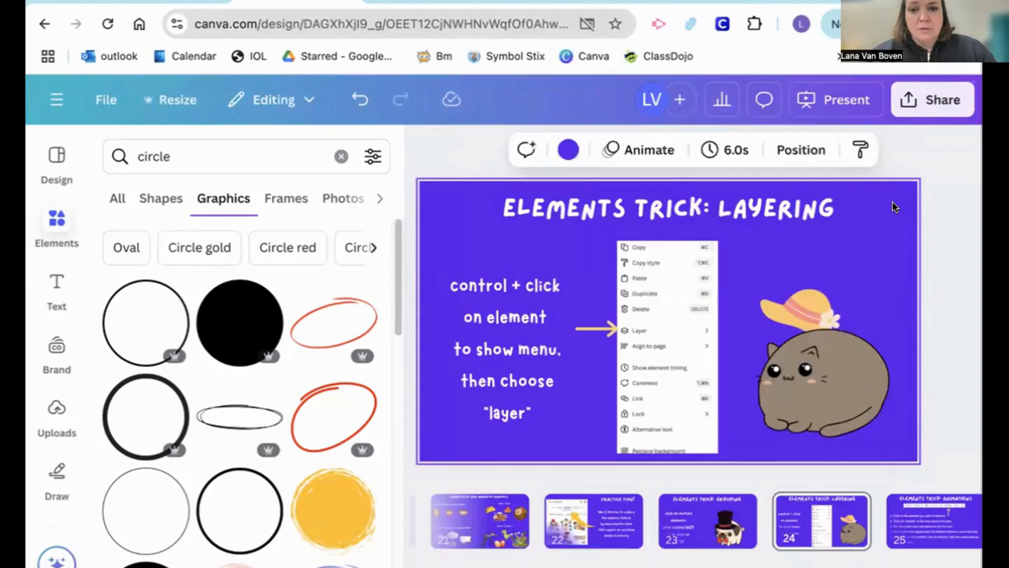
Bring the sun hat to the front so that it is layered over the cat on the layering slide
{"action": "left_click", "coordinate": [817, 336]}
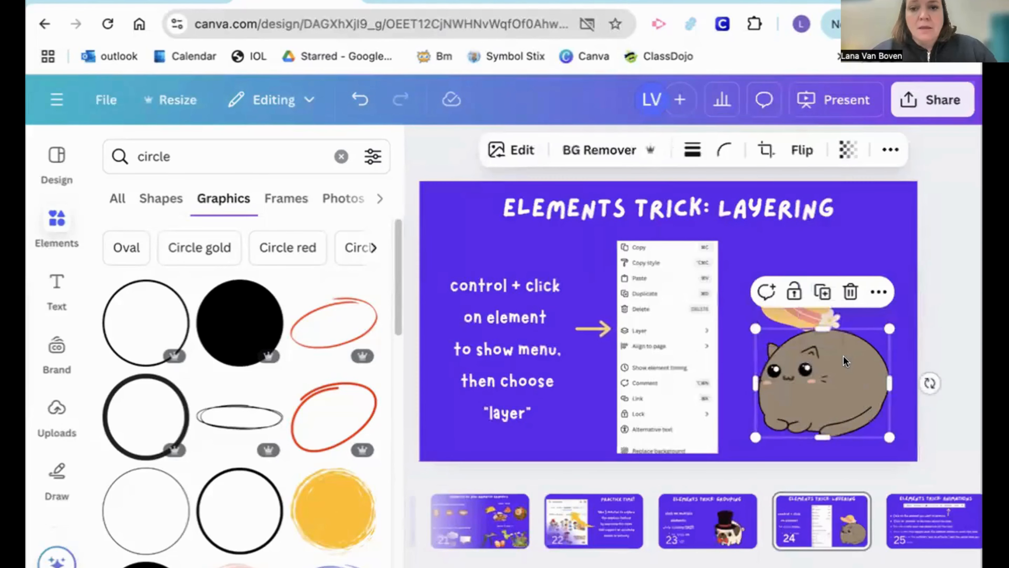
{"action": "left_click", "coordinate": [869, 217]}
{"action": "left_click", "coordinate": [881, 251]}
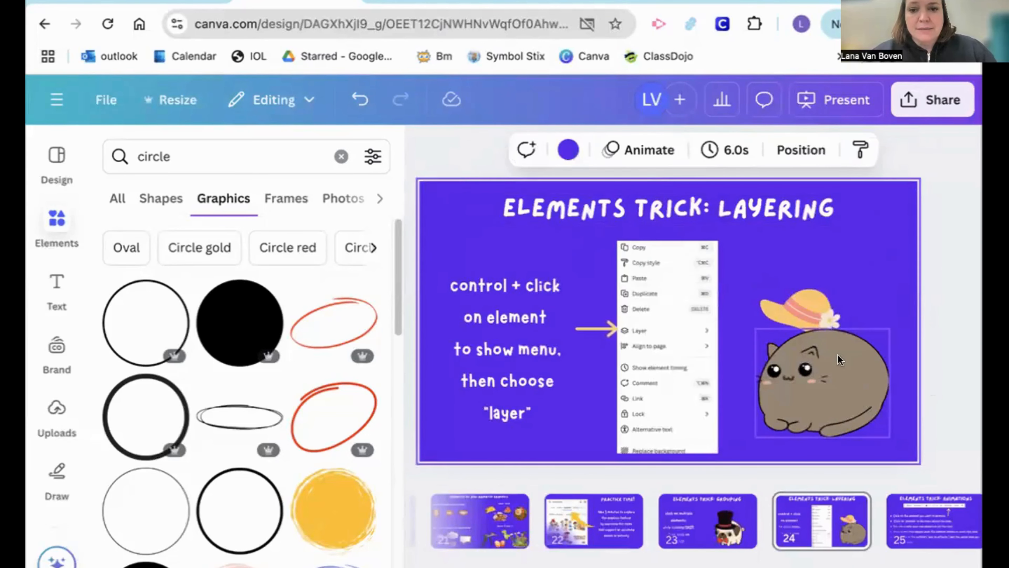
{"action": "left_click", "coordinate": [801, 308]}
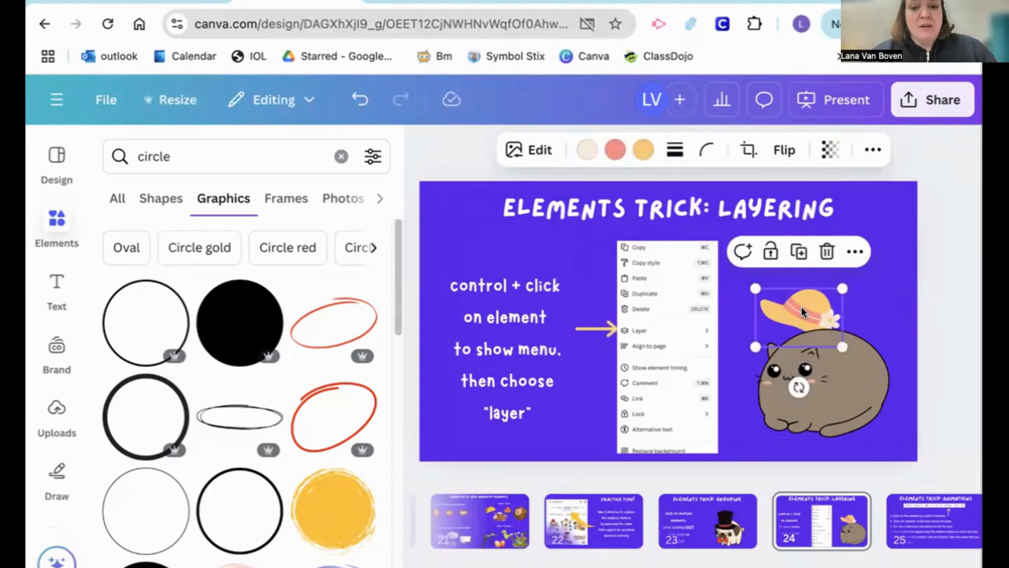
{"action": "right_click", "coordinate": [800, 307]}
{"action": "mouse_move", "coordinate": [738, 303]}
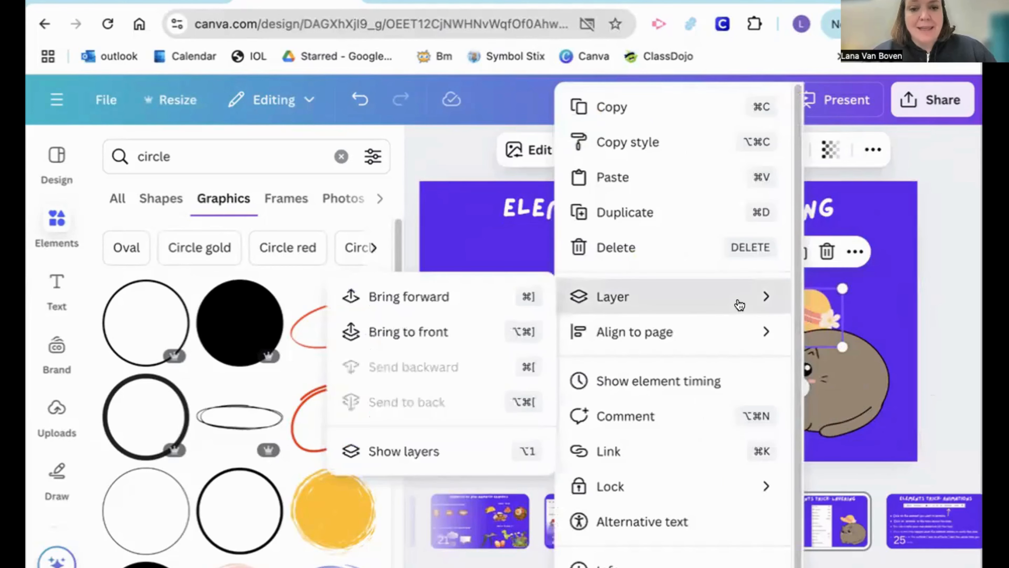
{"action": "left_click", "coordinate": [517, 332]}
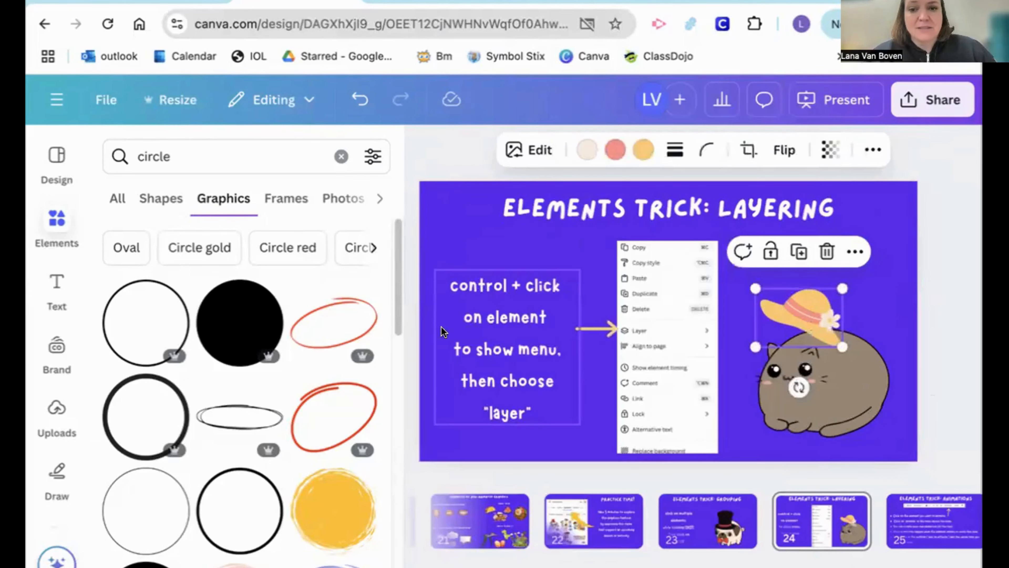
{"action": "left_click", "coordinate": [894, 207]}
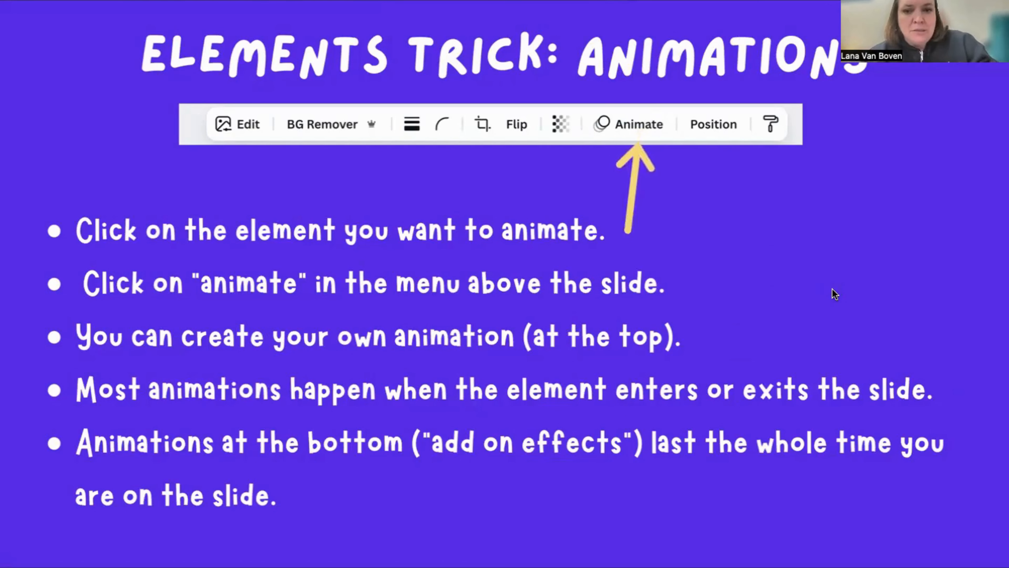
Leave the presentation view and place the yellow brushed circle graphic in the middle of page 26, below the Animations Demonstration title
{"action": "key", "text": "Escape"}
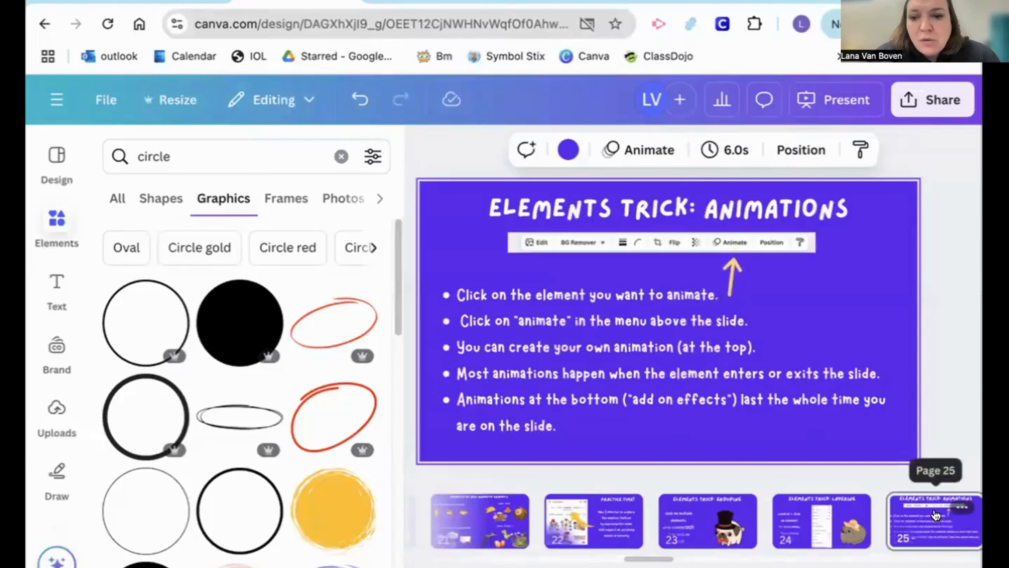
{"action": "scroll", "coordinate": [936, 515], "scroll_direction": "right", "scroll_amount": 3}
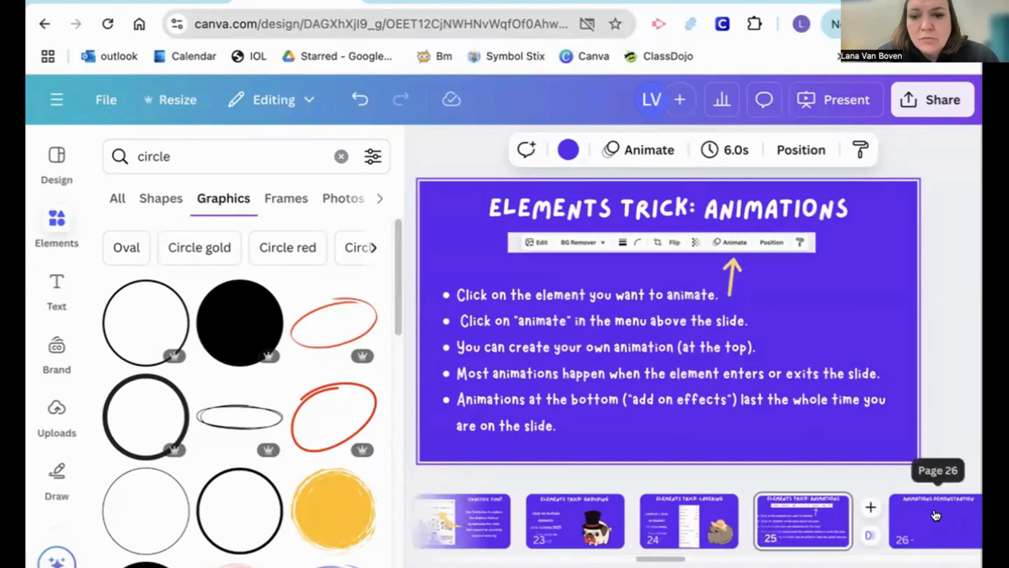
{"action": "left_click", "coordinate": [936, 515]}
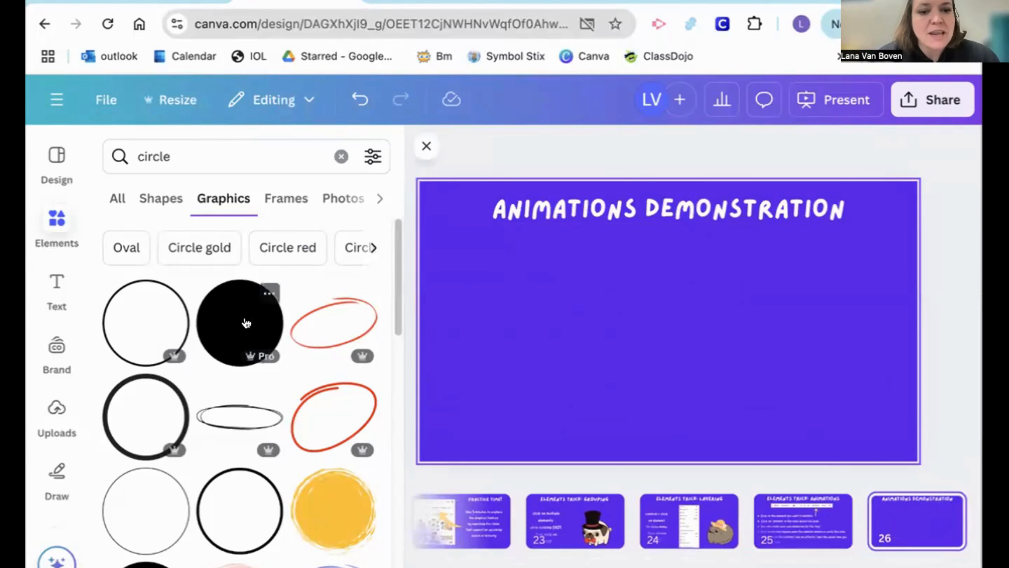
{"action": "left_click", "coordinate": [333, 513]}
{"action": "left_click_drag", "start_coordinate": [656, 314], "coordinate": [644, 357]}
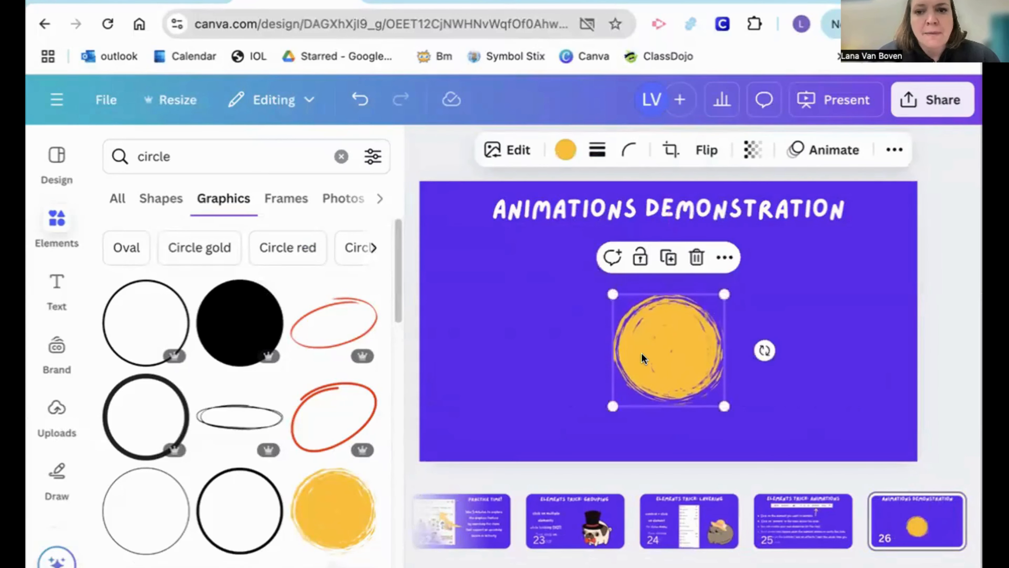
Create a custom animation for the yellow circle along a freehand looping path around the slide
{"action": "left_click", "coordinate": [816, 153]}
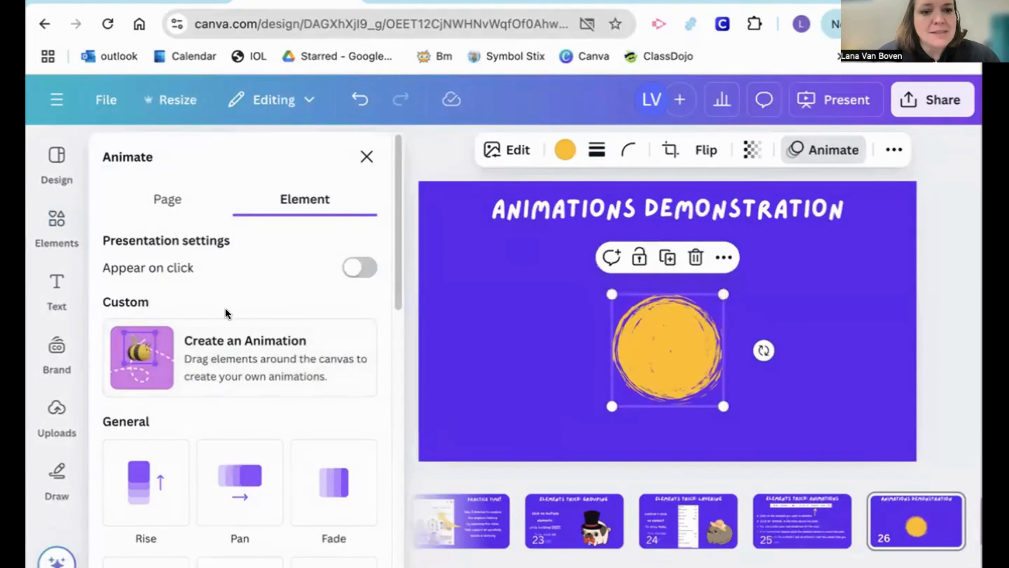
{"action": "left_click", "coordinate": [218, 365]}
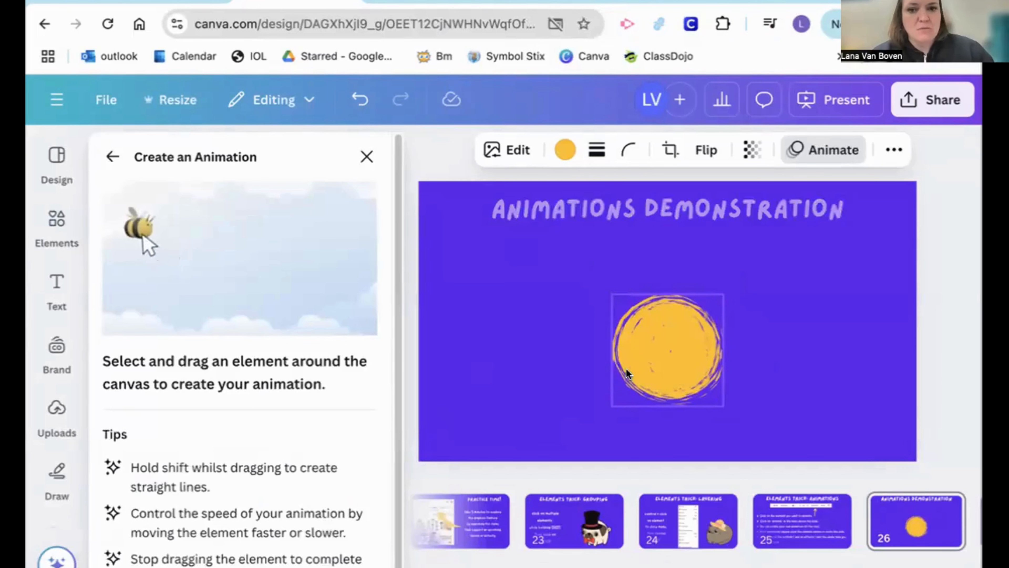
{"action": "mouse_move", "coordinate": [626, 374]}
{"action": "left_mouse_down"}
{"action": "mouse_move", "coordinate": [633, 346]}
{"action": "mouse_move", "coordinate": [776, 354]}
{"action": "mouse_move", "coordinate": [704, 354]}
{"action": "mouse_move", "coordinate": [588, 410]}
{"action": "mouse_move", "coordinate": [642, 364]}
{"action": "mouse_move", "coordinate": [790, 358]}
{"action": "mouse_move", "coordinate": [542, 336]}
{"action": "mouse_move", "coordinate": [507, 407]}
{"action": "mouse_move", "coordinate": [761, 393]}
{"action": "mouse_move", "coordinate": [537, 339]}
{"action": "mouse_move", "coordinate": [479, 337]}
{"action": "mouse_move", "coordinate": [563, 314]}
{"action": "mouse_move", "coordinate": [739, 362]}
{"action": "left_mouse_up"}
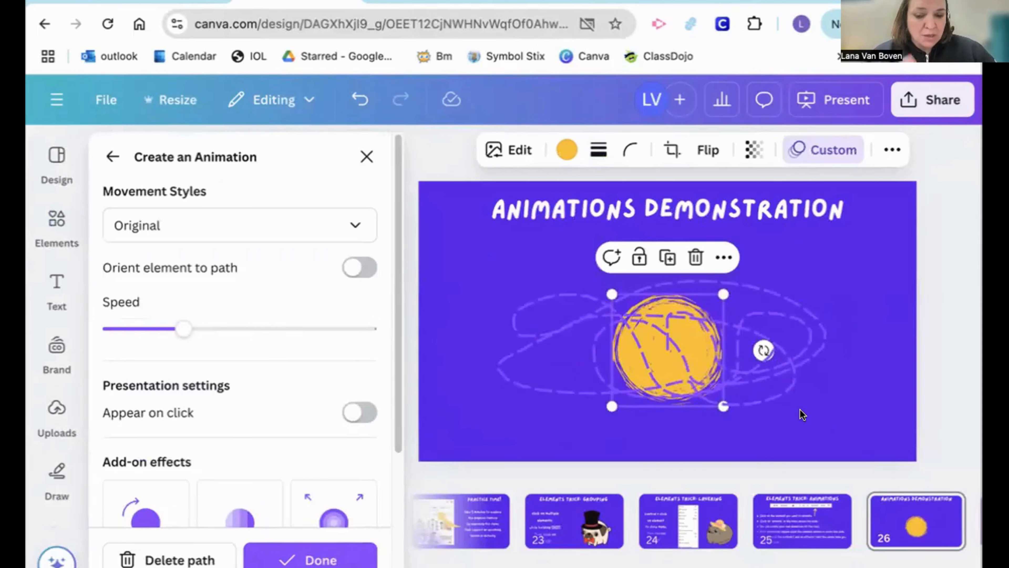
Make the yellow circle appear on click and check its place in the click order
{"action": "left_click", "coordinate": [353, 417]}
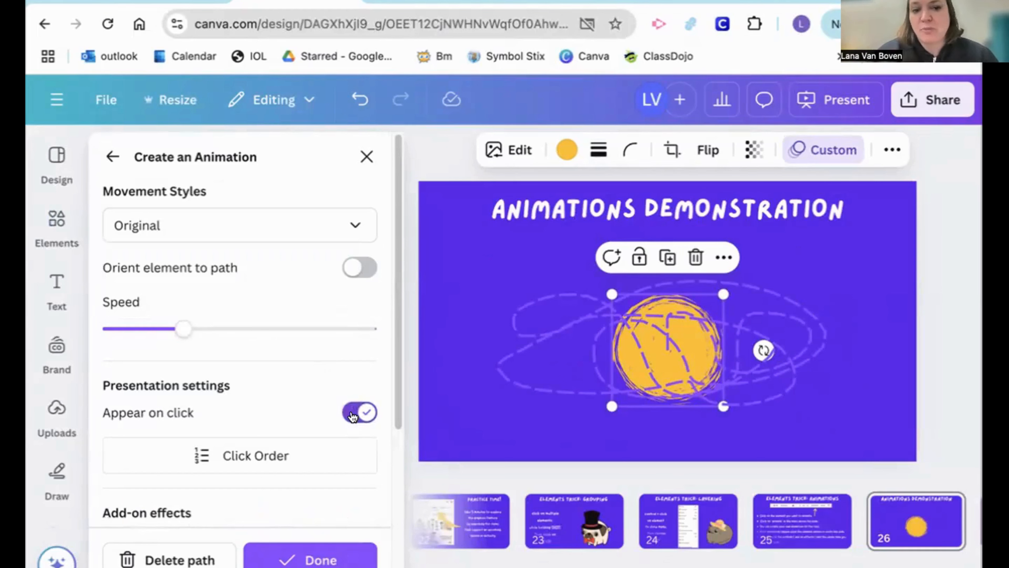
{"action": "left_click", "coordinate": [312, 455]}
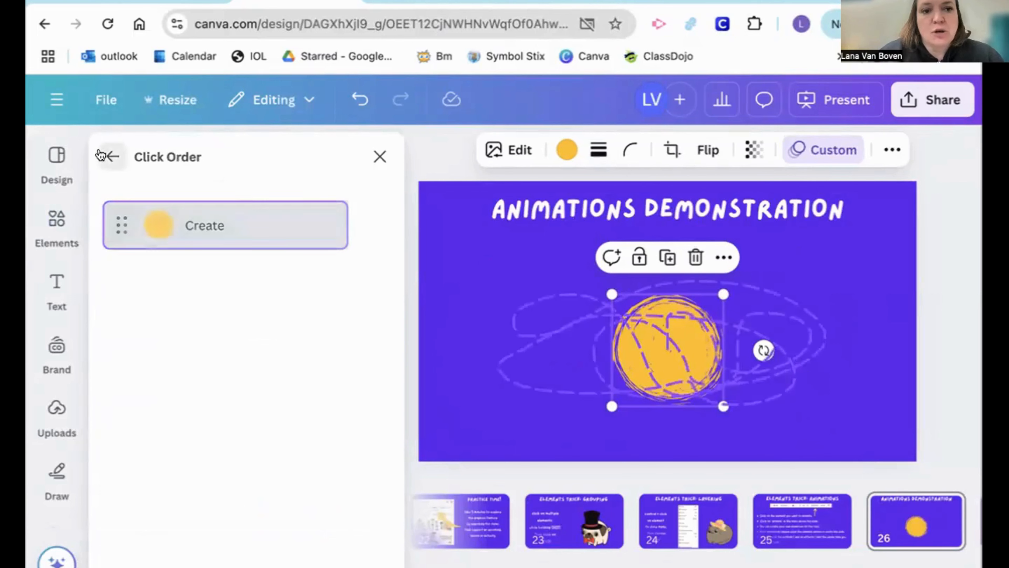
{"action": "left_click", "coordinate": [113, 156]}
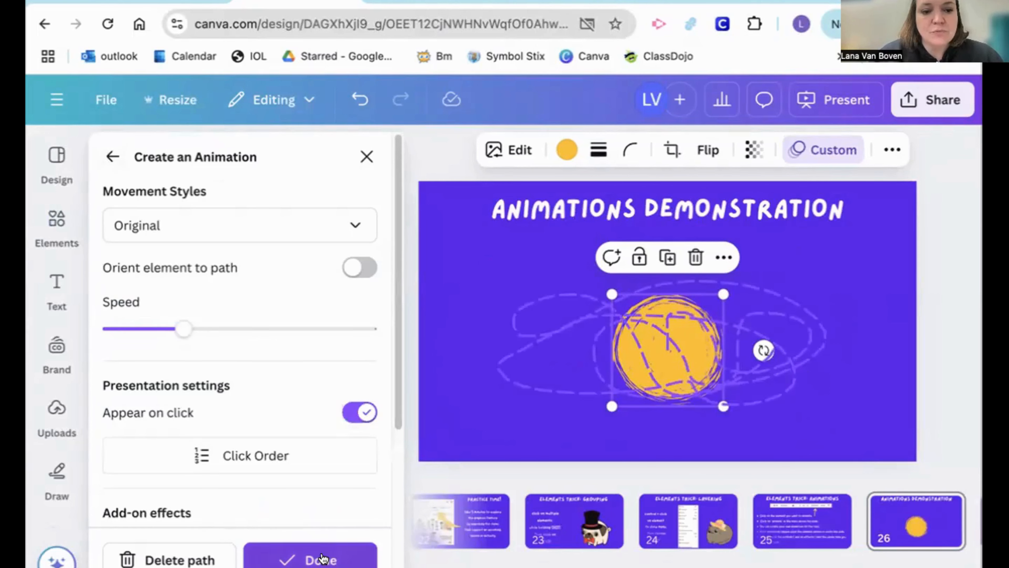
Delete the circle's custom motion path and give the circle the Rise animation
{"action": "left_click", "coordinate": [199, 561]}
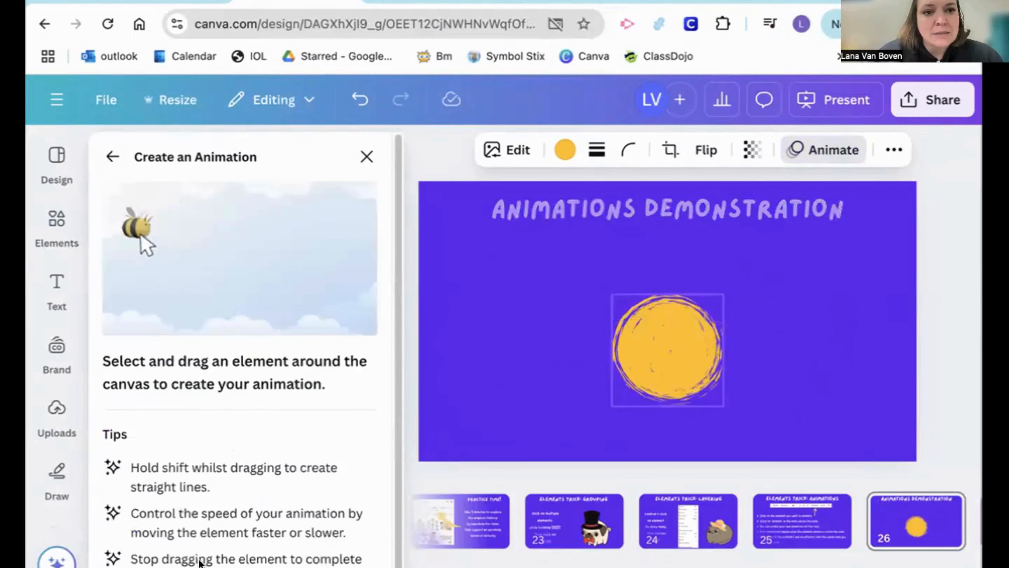
{"action": "left_click", "coordinate": [113, 156]}
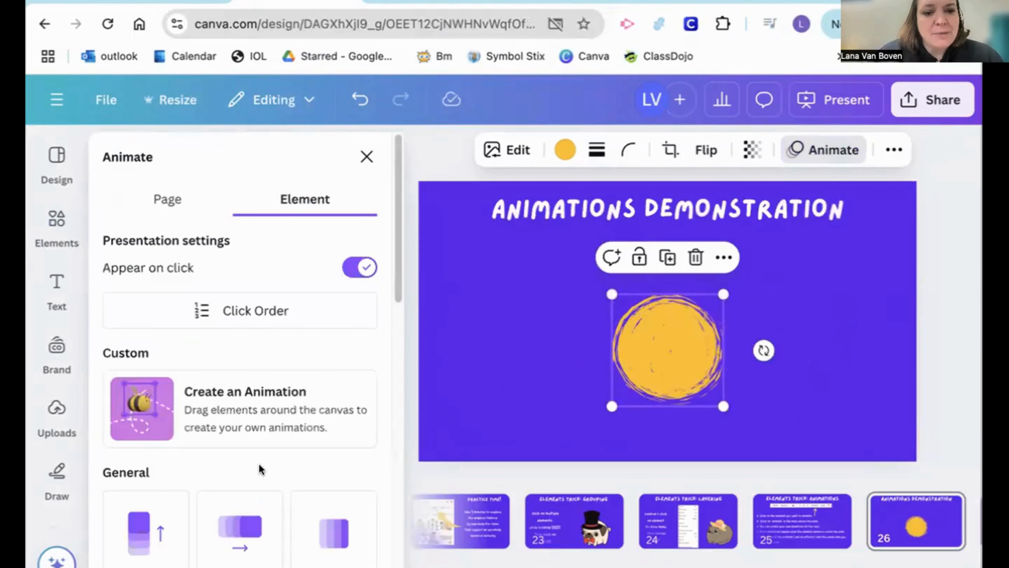
{"action": "scroll", "coordinate": [260, 469], "scroll_direction": "down", "scroll_amount": 5}
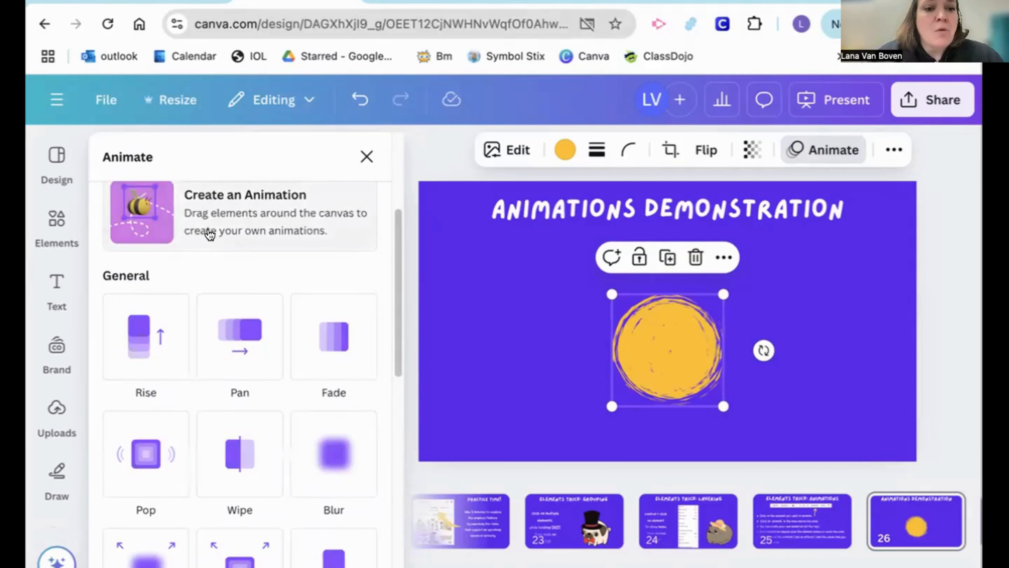
{"action": "scroll", "coordinate": [209, 232], "scroll_direction": "up", "scroll_amount": 2}
{"action": "scroll", "coordinate": [209, 232], "scroll_direction": "down", "scroll_amount": 2}
{"action": "left_click", "coordinate": [155, 324]}
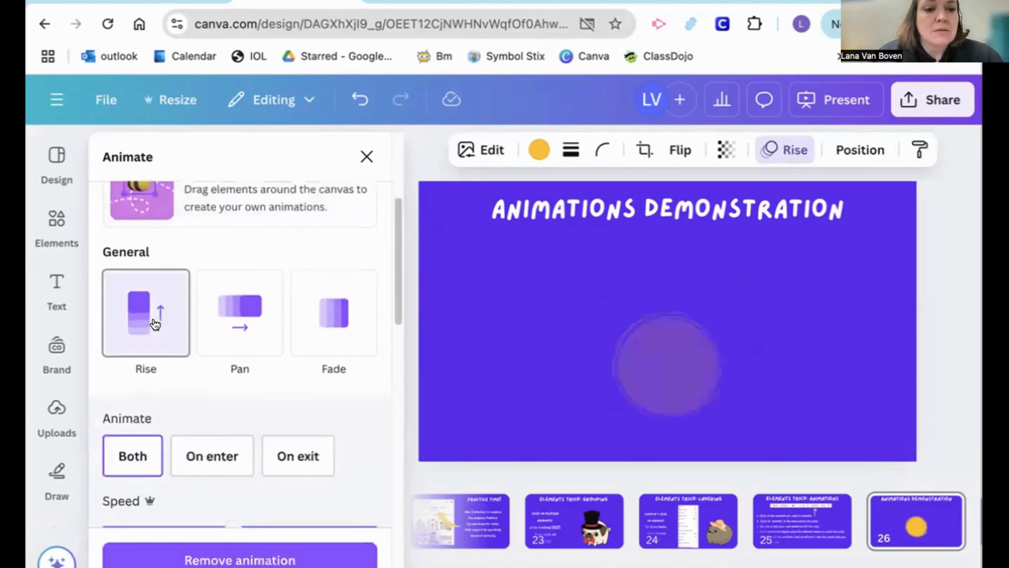
Examine the settings of the Rise animation, the other general animations and the add-on effects available for the circle
{"action": "scroll", "coordinate": [157, 325], "scroll_direction": "up", "scroll_amount": 5}
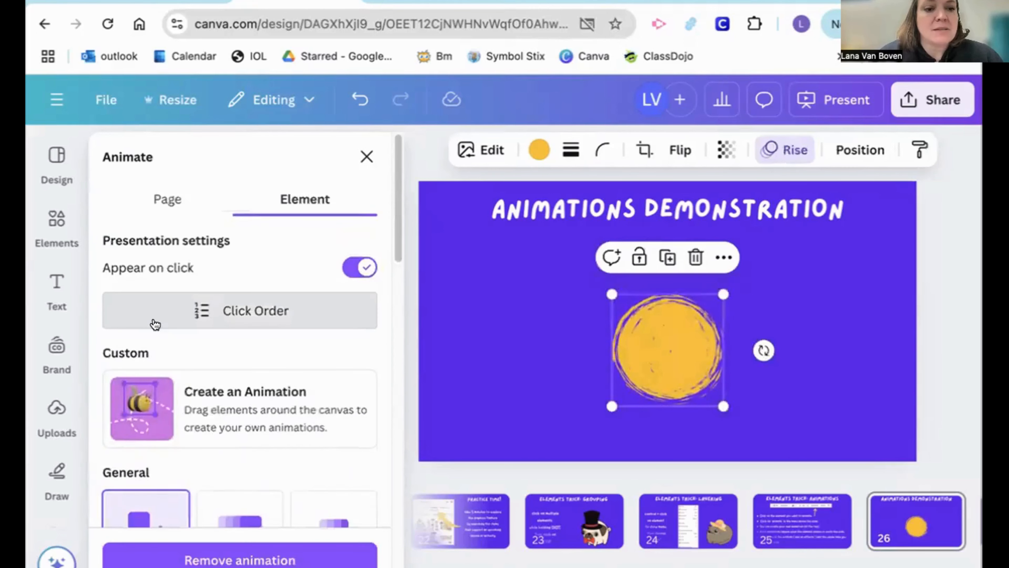
{"action": "scroll", "coordinate": [155, 324], "scroll_direction": "down", "scroll_amount": 10}
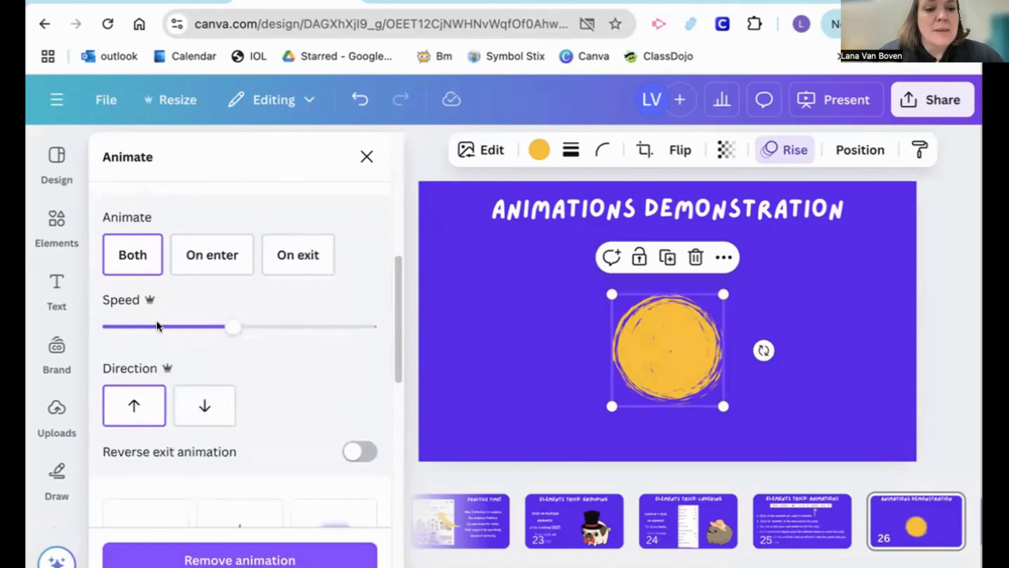
{"action": "scroll", "coordinate": [157, 325], "scroll_direction": "up", "scroll_amount": 8}
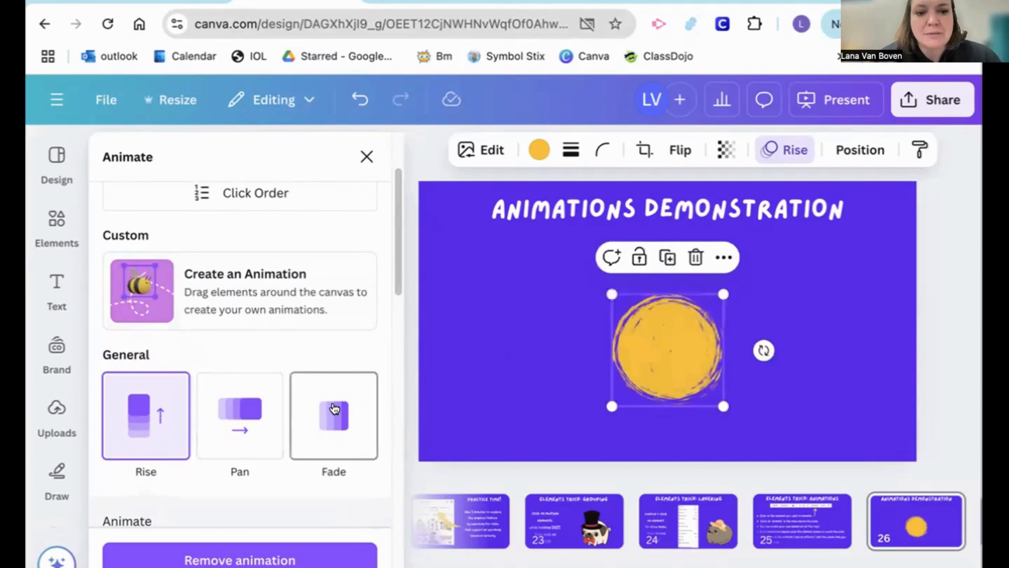
{"action": "scroll", "coordinate": [334, 408], "scroll_direction": "down", "scroll_amount": 4}
{"action": "scroll", "coordinate": [334, 409], "scroll_direction": "up", "scroll_amount": 1}
{"action": "scroll", "coordinate": [334, 409], "scroll_direction": "down", "scroll_amount": 10}
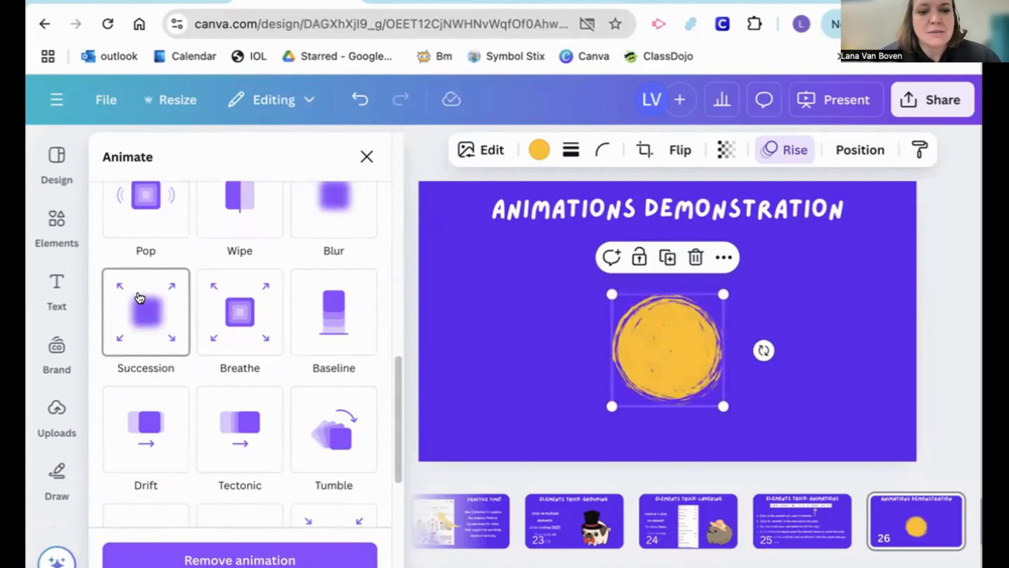
{"action": "scroll", "coordinate": [140, 298], "scroll_direction": "down", "scroll_amount": 3}
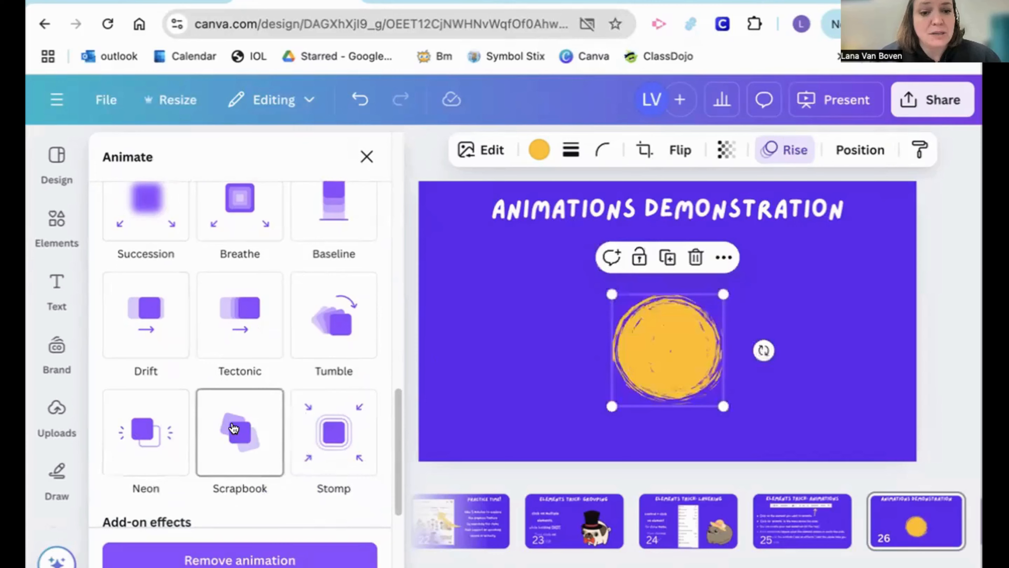
{"action": "scroll", "coordinate": [335, 416], "scroll_direction": "down", "scroll_amount": 3}
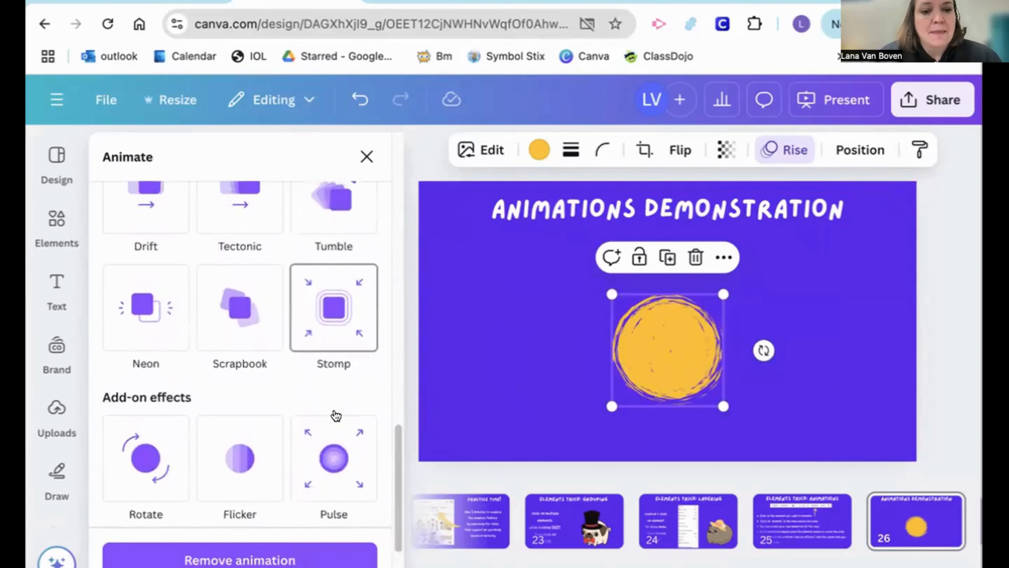
{"action": "scroll", "coordinate": [336, 415], "scroll_direction": "up", "scroll_amount": 2}
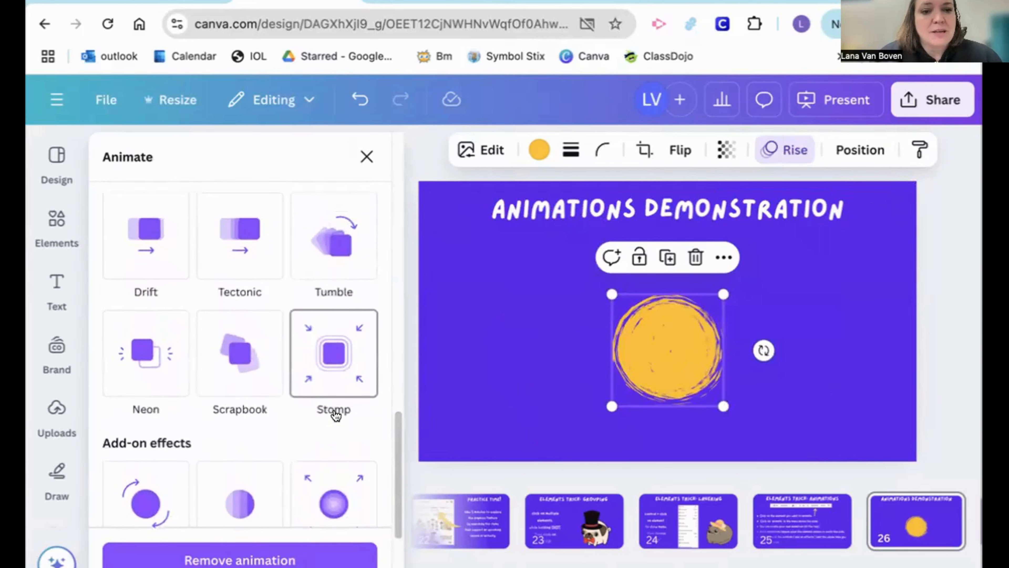
{"action": "scroll", "coordinate": [335, 415], "scroll_direction": "up", "scroll_amount": 10}
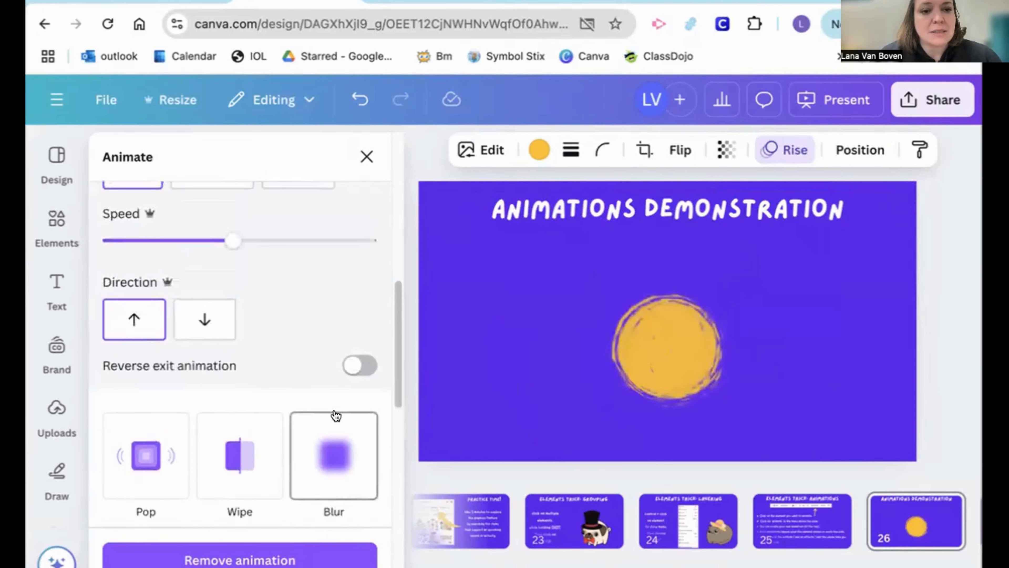
Raise the Rise animation's speed to about four fifths of its range and preview the Breathe and Tumble animations on the circle
{"action": "left_click_drag", "start_coordinate": [233, 371], "coordinate": [316, 367]}
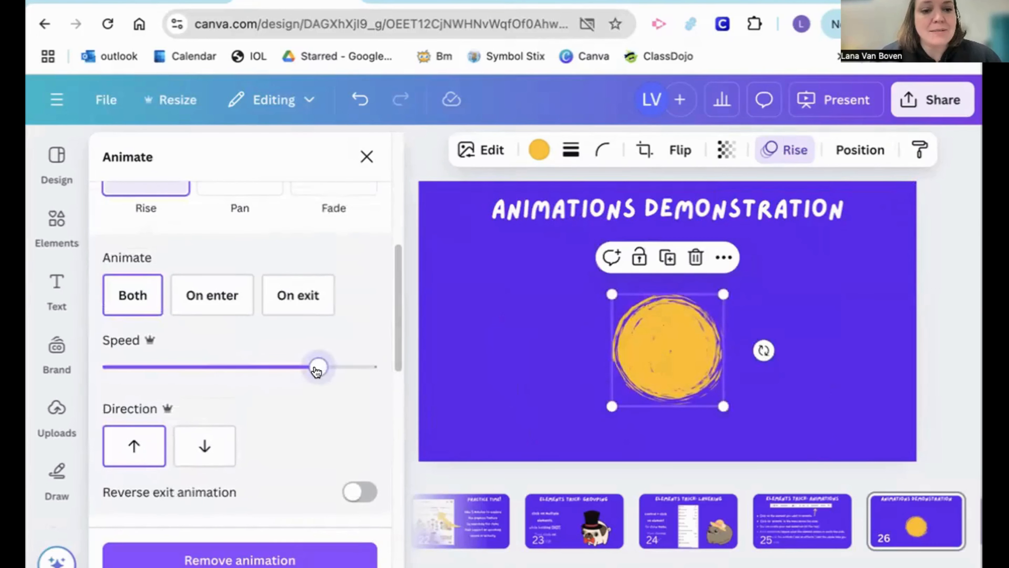
{"action": "scroll", "coordinate": [323, 428], "scroll_direction": "down", "scroll_amount": 10}
{"action": "scroll", "coordinate": [323, 428], "scroll_direction": "up", "scroll_amount": 2}
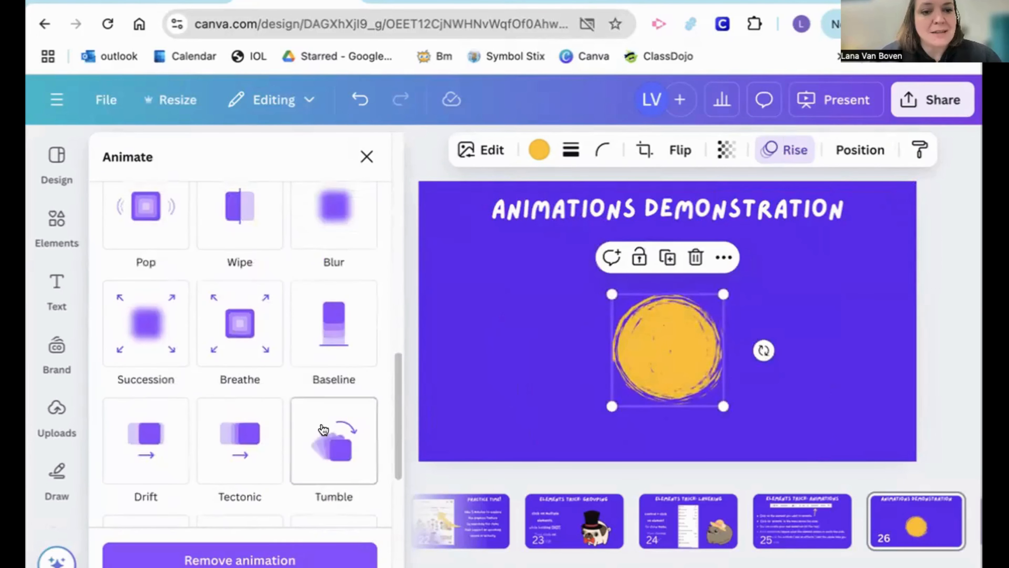
{"action": "left_click", "coordinate": [241, 335]}
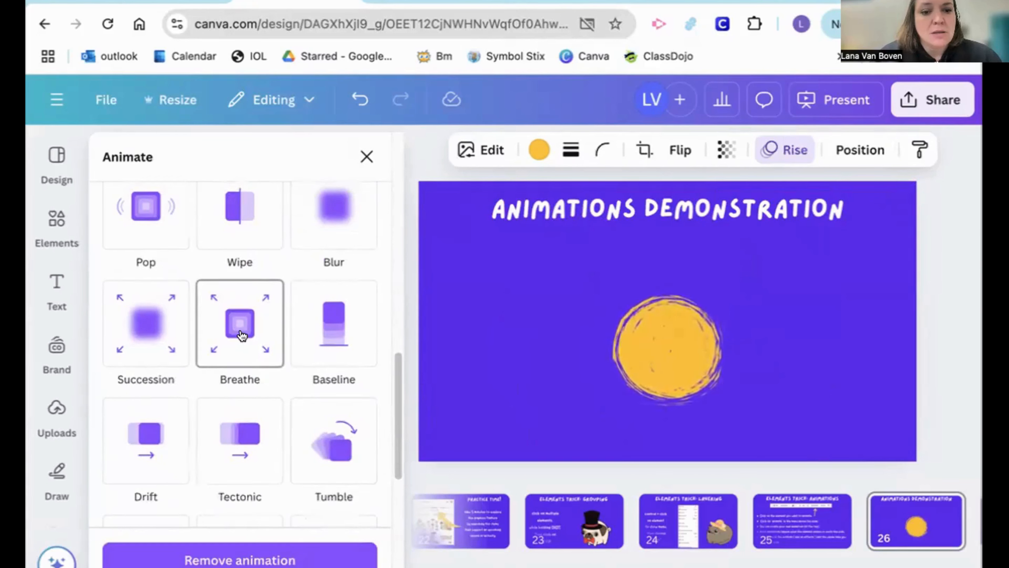
{"action": "left_click", "coordinate": [320, 442]}
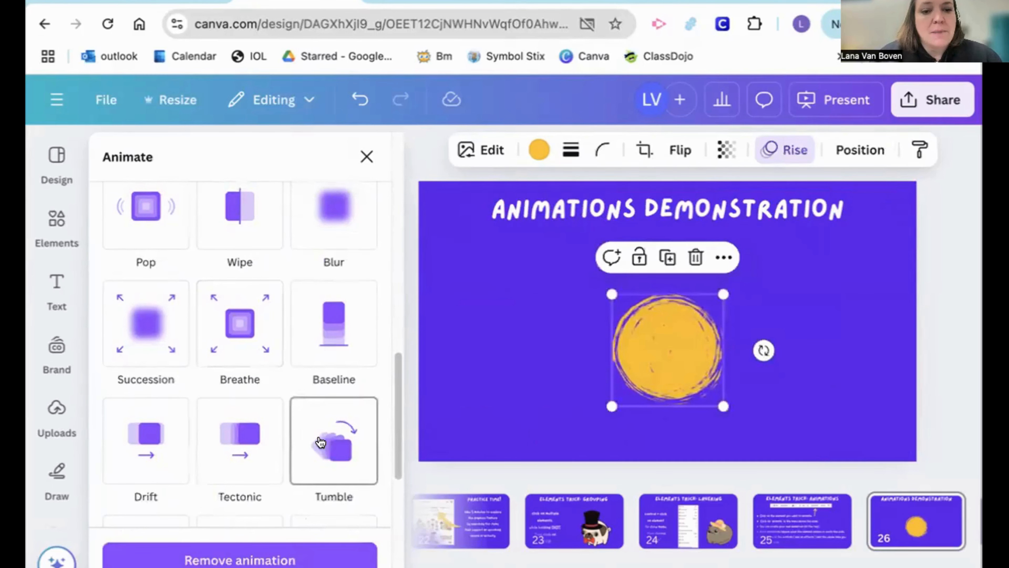
Remove the circle's Rise animation and apply the Rotate add-on effect instead
{"action": "scroll", "coordinate": [320, 441], "scroll_direction": "down", "scroll_amount": 5}
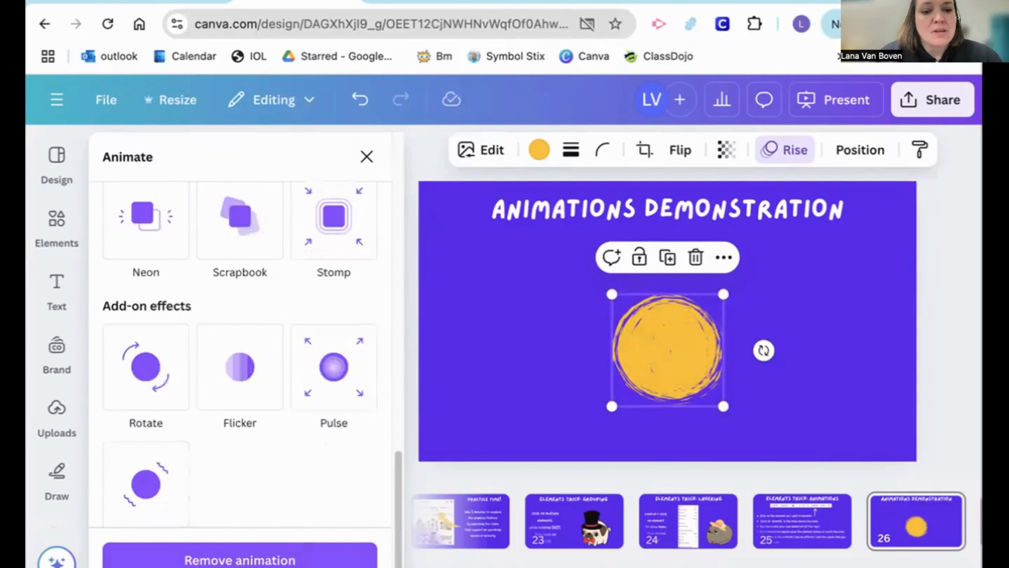
{"action": "left_click", "coordinate": [274, 560]}
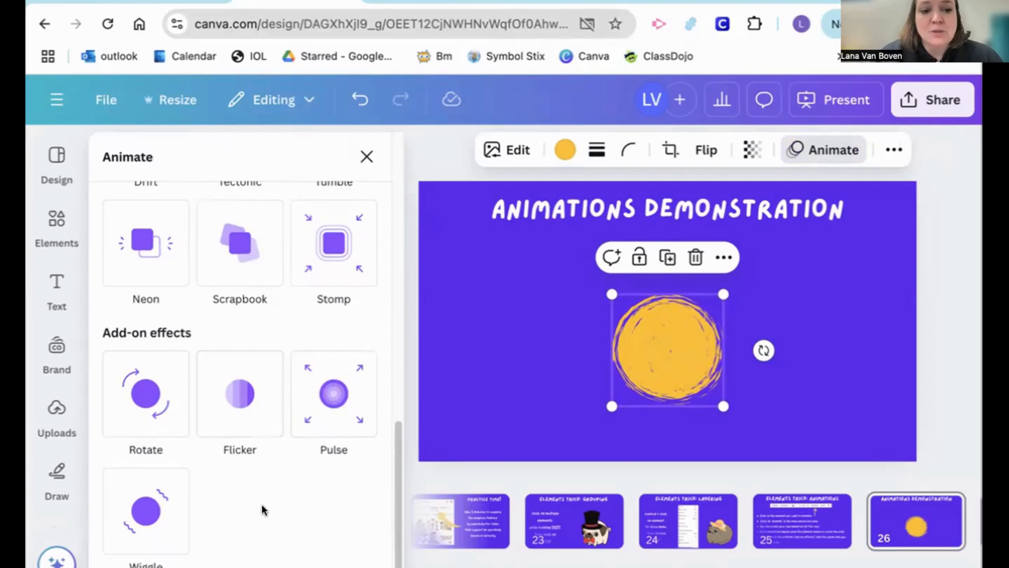
{"action": "left_click", "coordinate": [151, 417]}
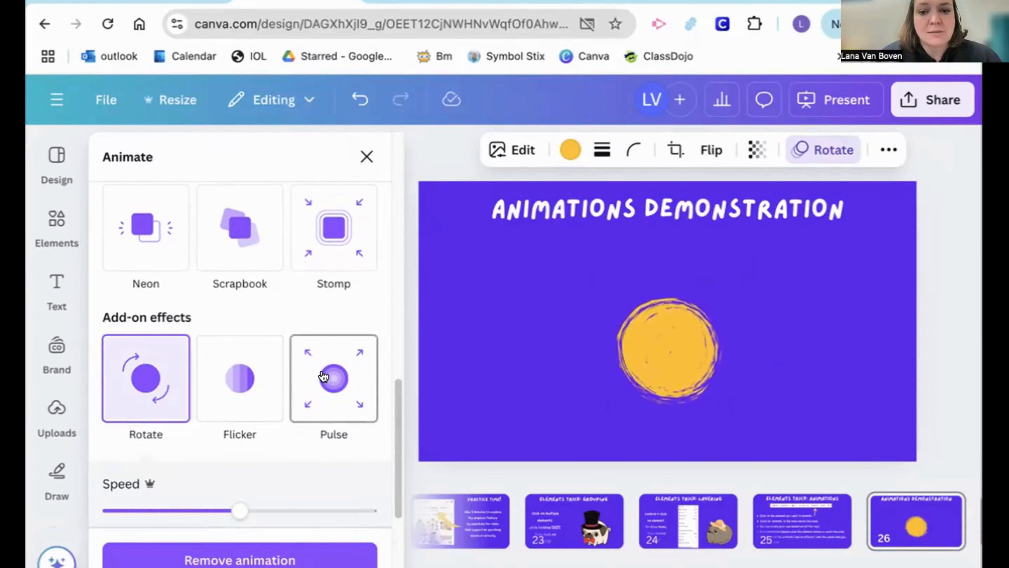
{"action": "scroll", "coordinate": [323, 375], "scroll_direction": "down", "scroll_amount": 5}
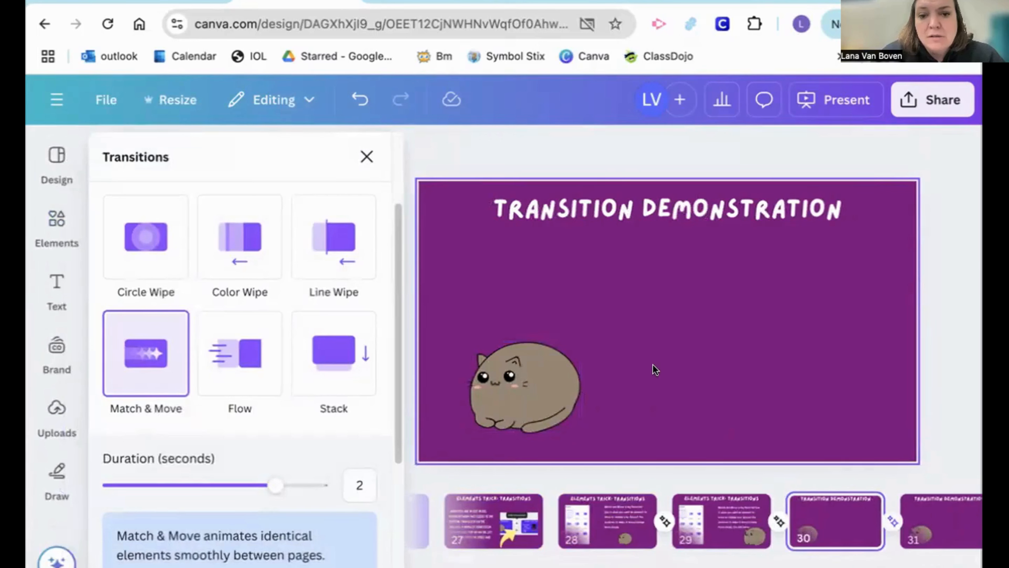
On page 31, move the cat to the slide's lower right corner and enlarge it by about 40 percent
{"action": "left_click", "coordinate": [940, 520]}
{"action": "left_click", "coordinate": [561, 382]}
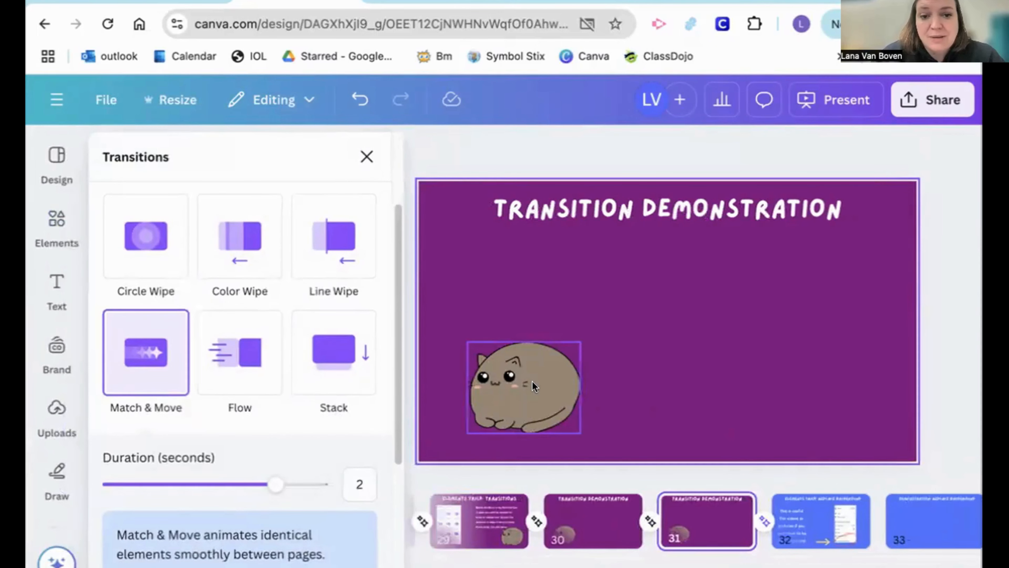
{"action": "left_click_drag", "start_coordinate": [536, 377], "coordinate": [832, 382]}
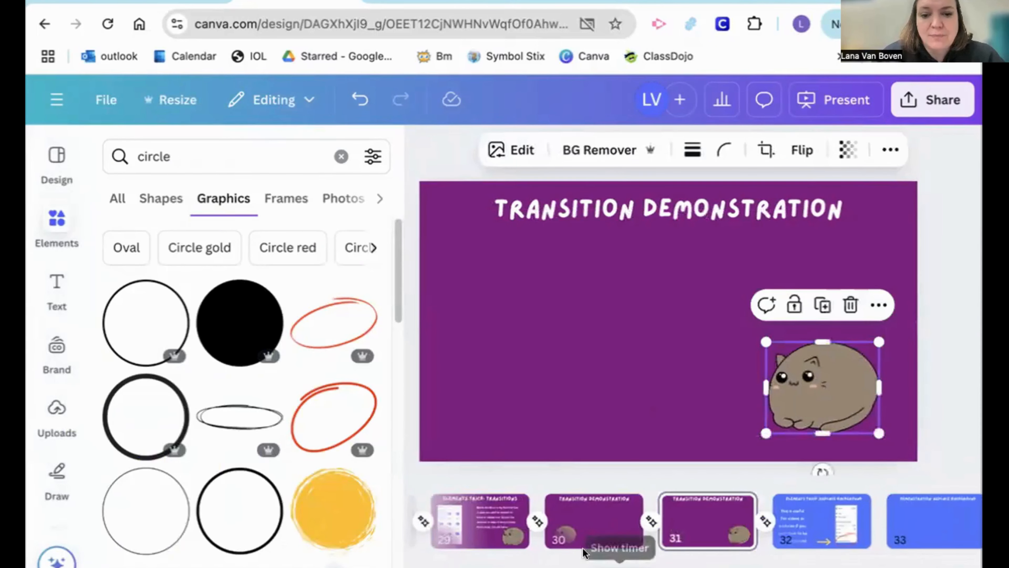
{"action": "left_click_drag", "start_coordinate": [765, 341], "coordinate": [720, 304]}
Examine the Match & Move transition between pages 30 and 31, its duration setting and the other available transitions
{"action": "left_click", "coordinate": [597, 531]}
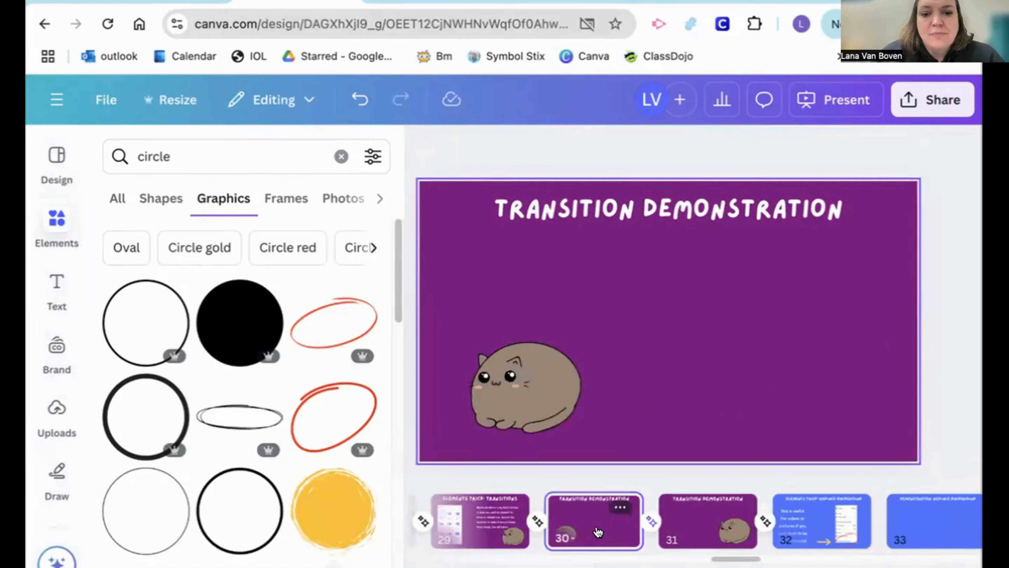
{"action": "left_click", "coordinate": [650, 520]}
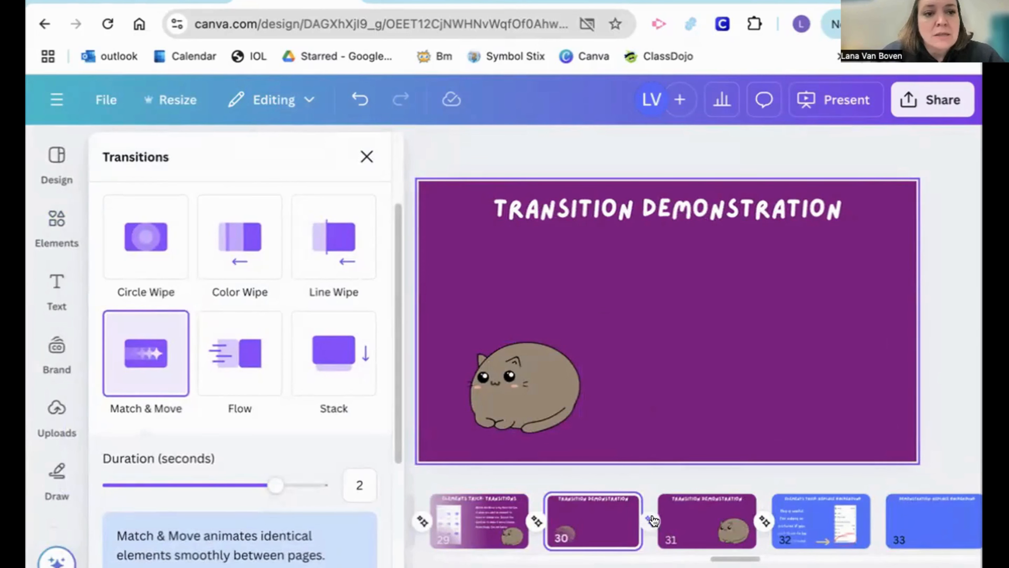
{"action": "scroll", "coordinate": [244, 439], "scroll_direction": "up", "scroll_amount": 3}
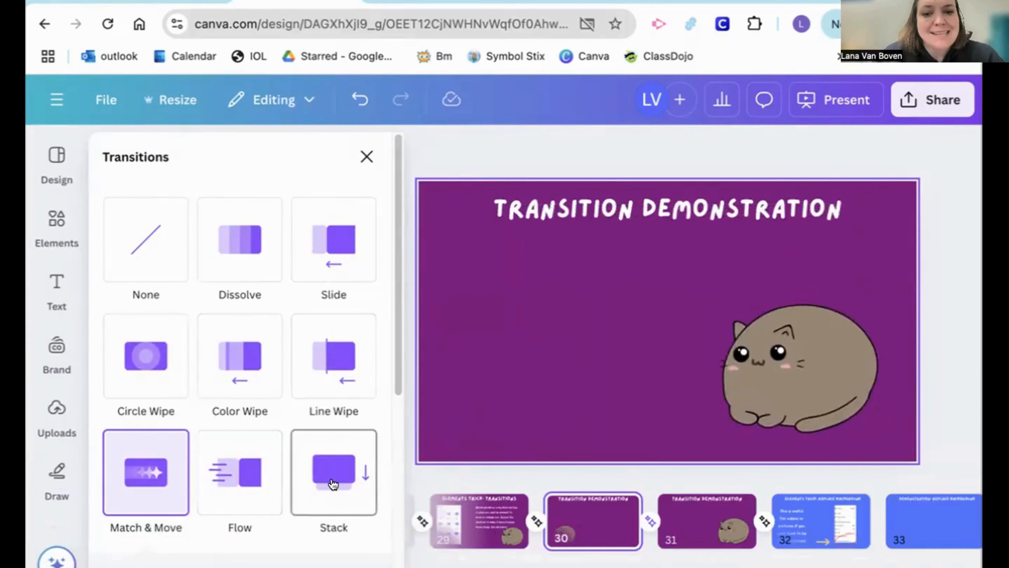
{"action": "scroll", "coordinate": [333, 484], "scroll_direction": "down", "scroll_amount": 8}
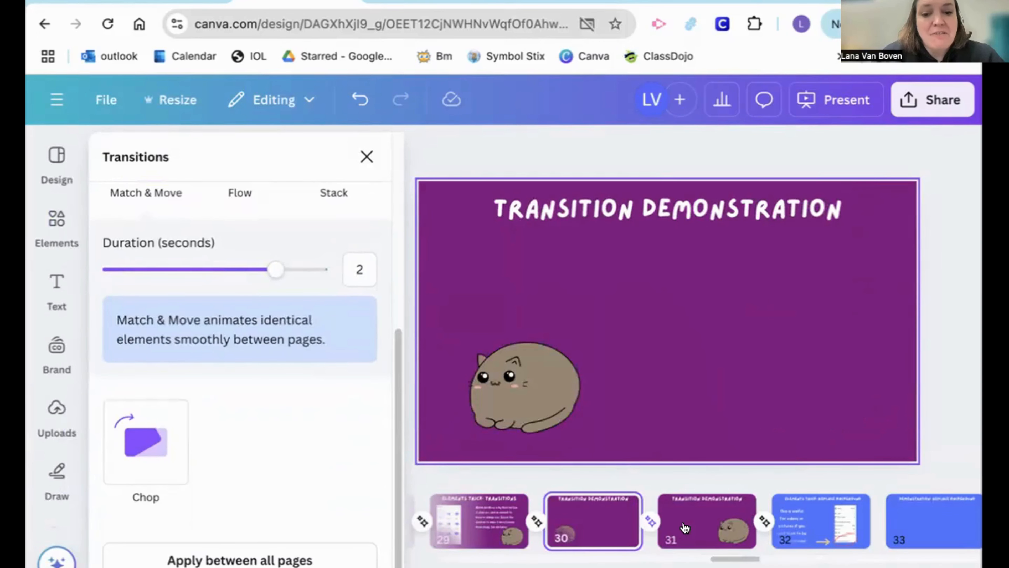
{"action": "scroll", "coordinate": [252, 419], "scroll_direction": "up", "scroll_amount": 5}
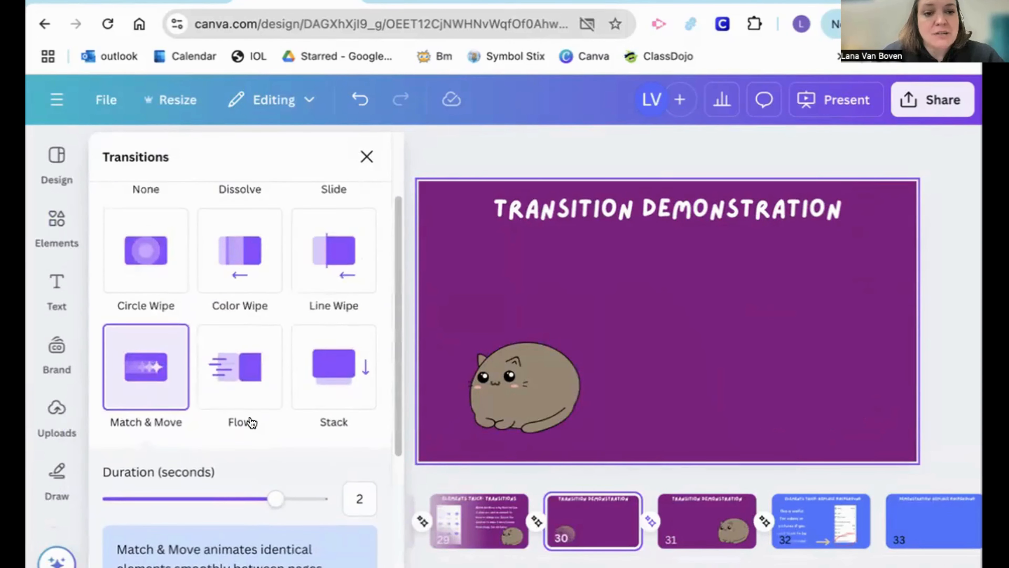